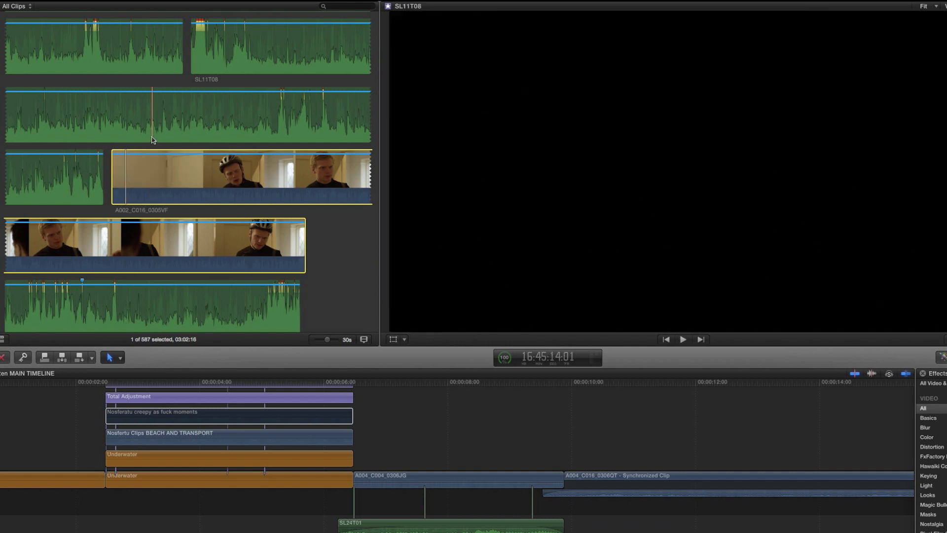
# Step: Skim SL11T08, then show A002_C016_0305VF's clapperboard frame for slate 11, take 8
pyautogui.click(153, 126)
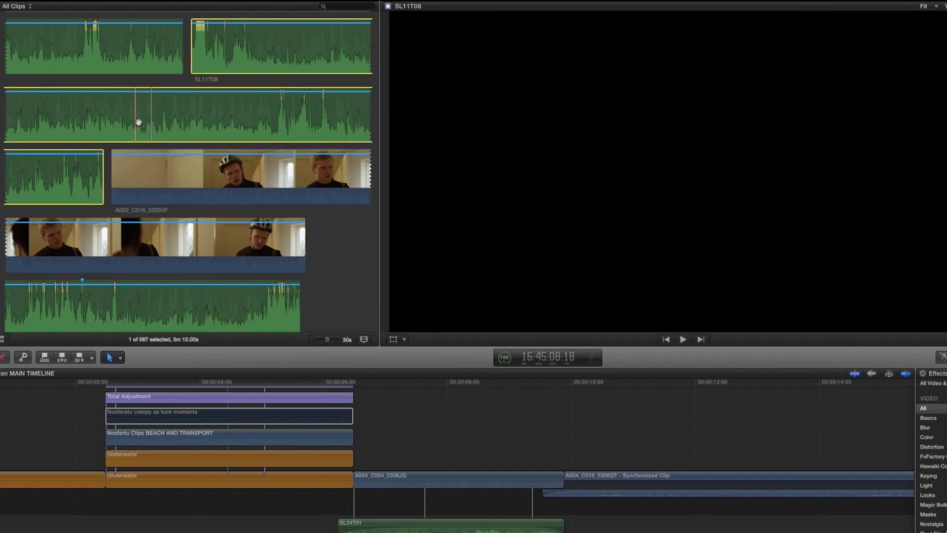
pyautogui.click(151, 124)
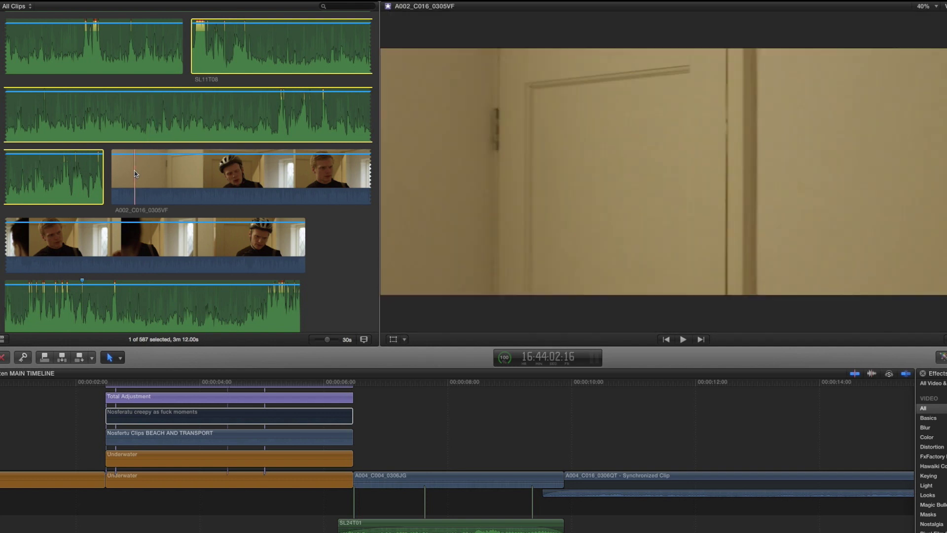
pyautogui.click(135, 162)
pyautogui.press('Up')
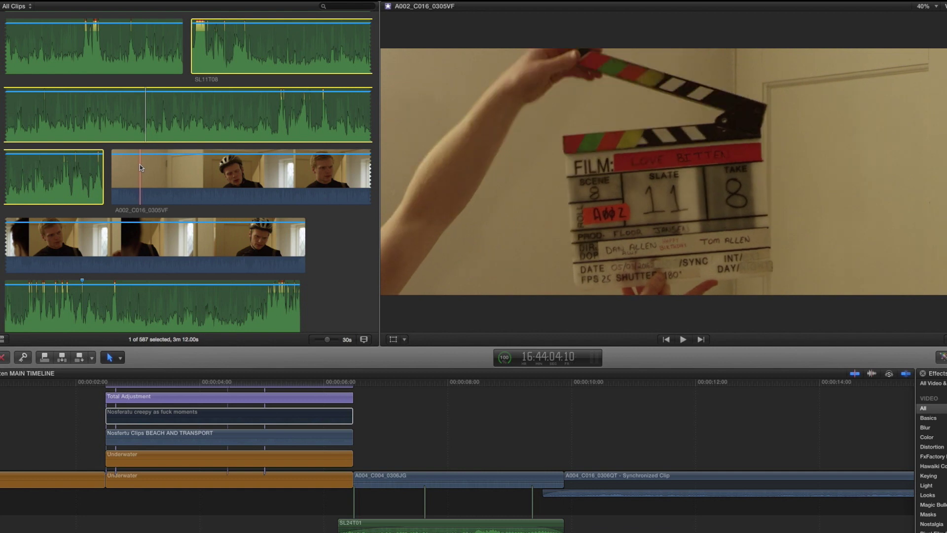
pyautogui.click(140, 164)
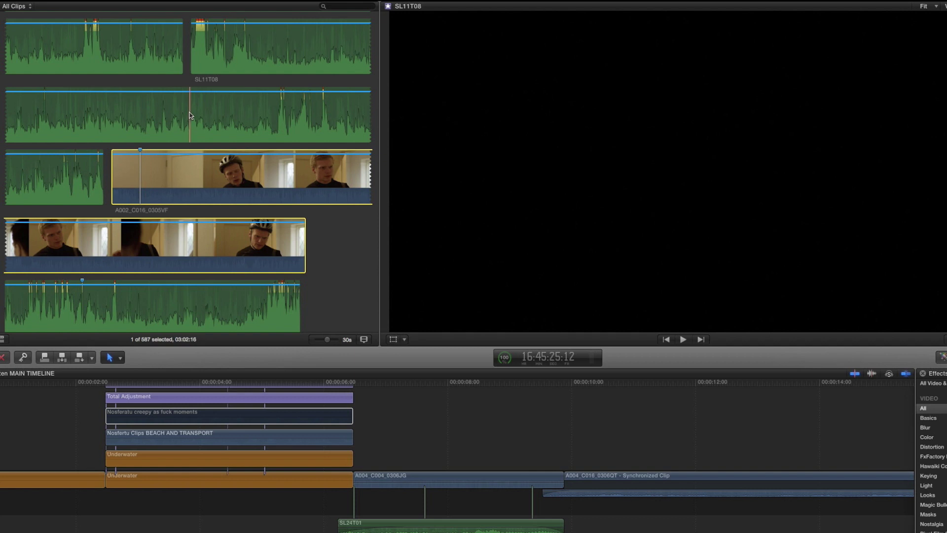
# Step: Play the SL11T08 audio clip to hear the clap
pyautogui.click(212, 38)
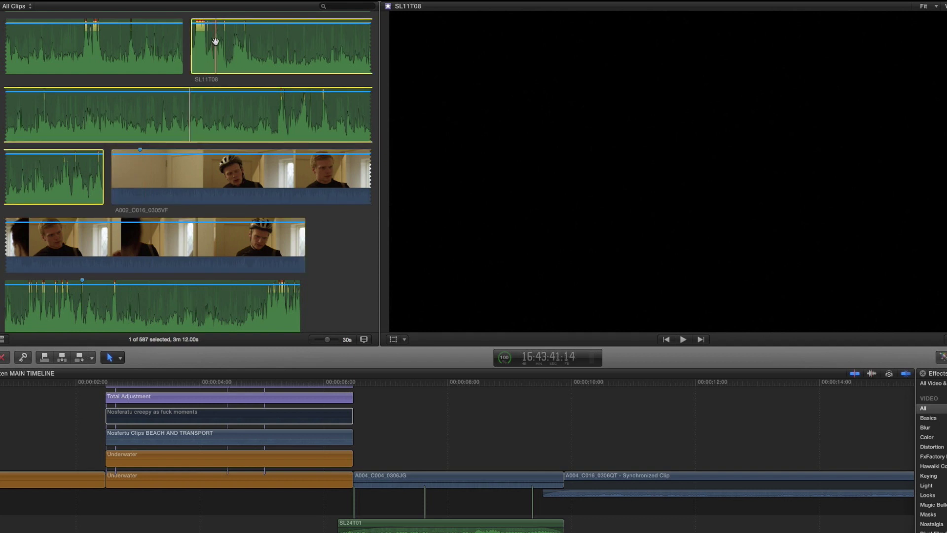
pyautogui.press('space')
pyautogui.press('space')
# Step: Position the playhead precisely on the SL11T08 clap spike frame
pyautogui.click(222, 45)
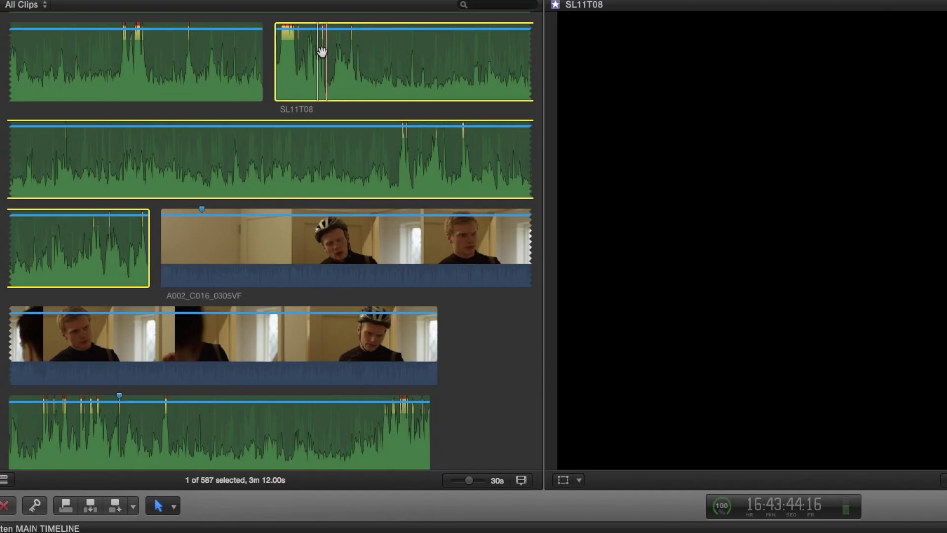
pyautogui.click(318, 63)
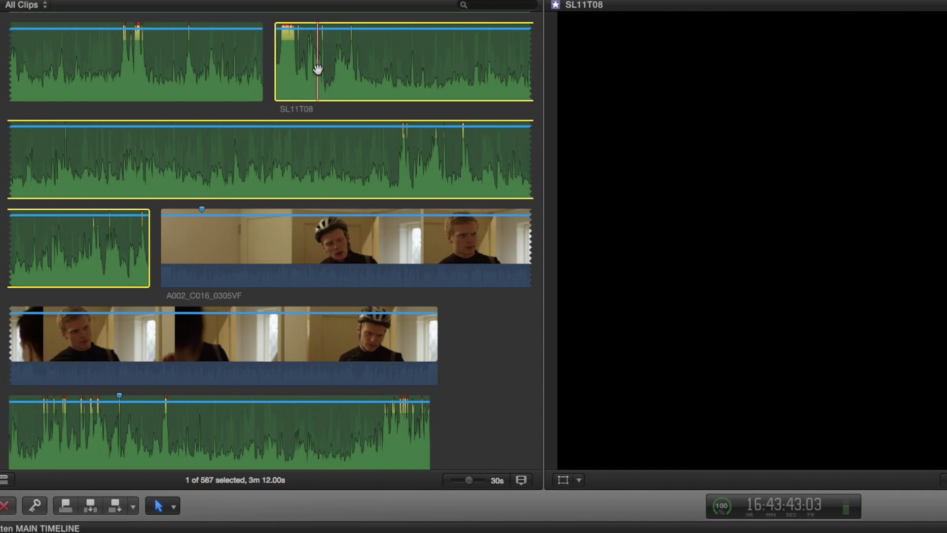
pyautogui.click(295, 62)
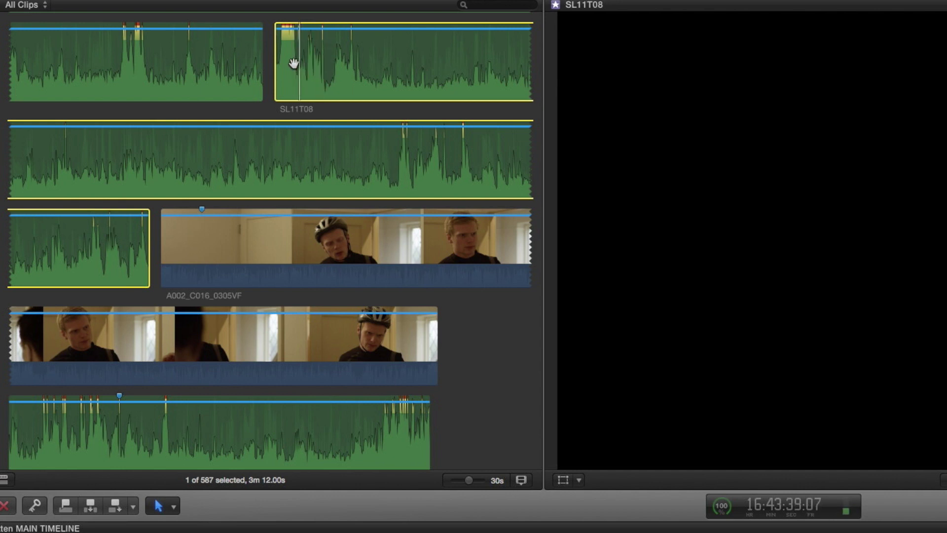
pyautogui.click(319, 54)
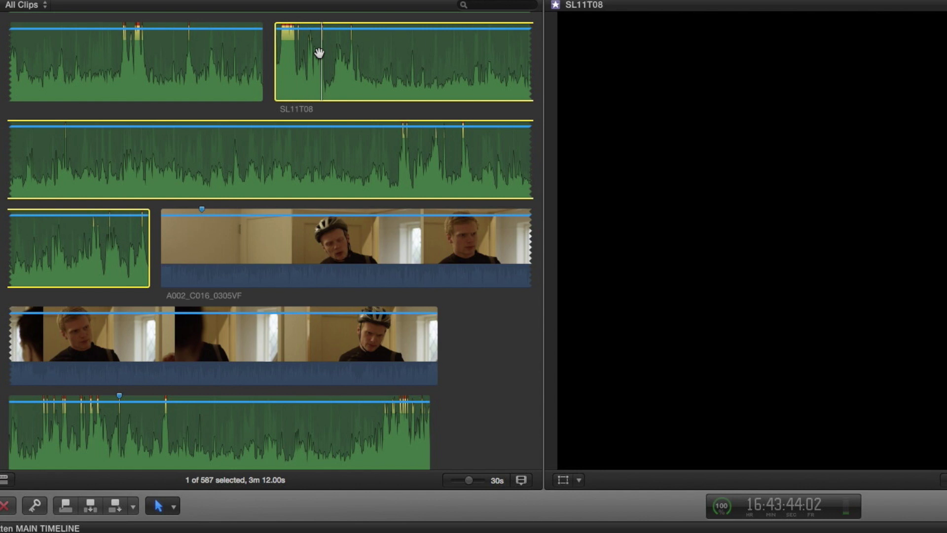
pyautogui.press('Right')
pyautogui.press('Right')
pyautogui.press('Left')
pyautogui.press('Left')
pyautogui.press('Left')
pyautogui.press('Right')
pyautogui.press('Right')
pyautogui.press('Right')
pyautogui.press('Right')
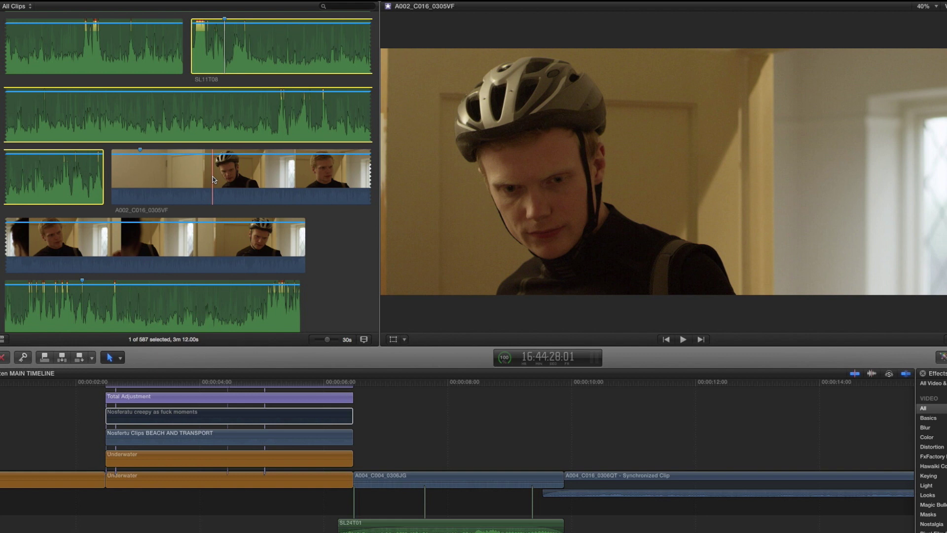
# Step: Add A002_C016_0305VF to the selection and synchronize them into the SYNCED event
pyautogui.keyDown('super'); pyautogui.click(215, 159); pyautogui.keyUp('super')
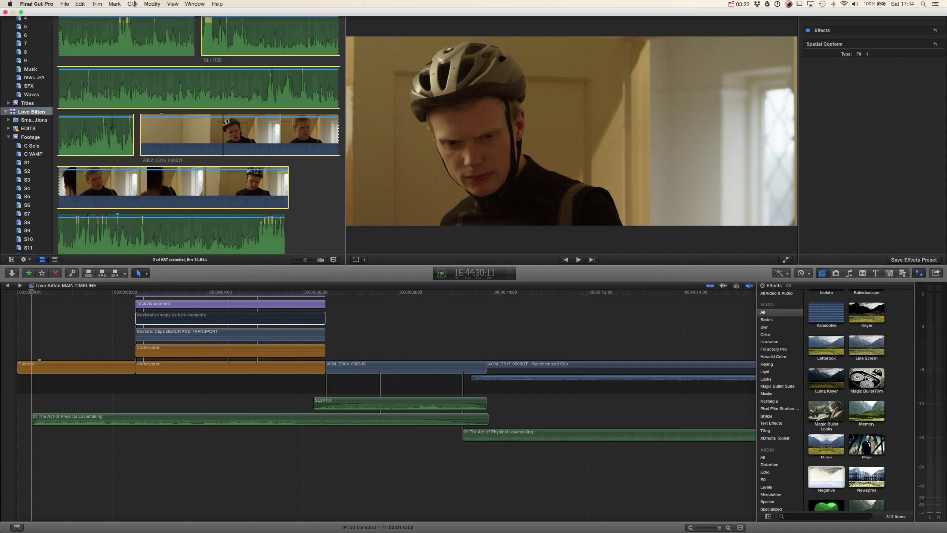
pyautogui.click(131, 4)
pyautogui.click(146, 19)
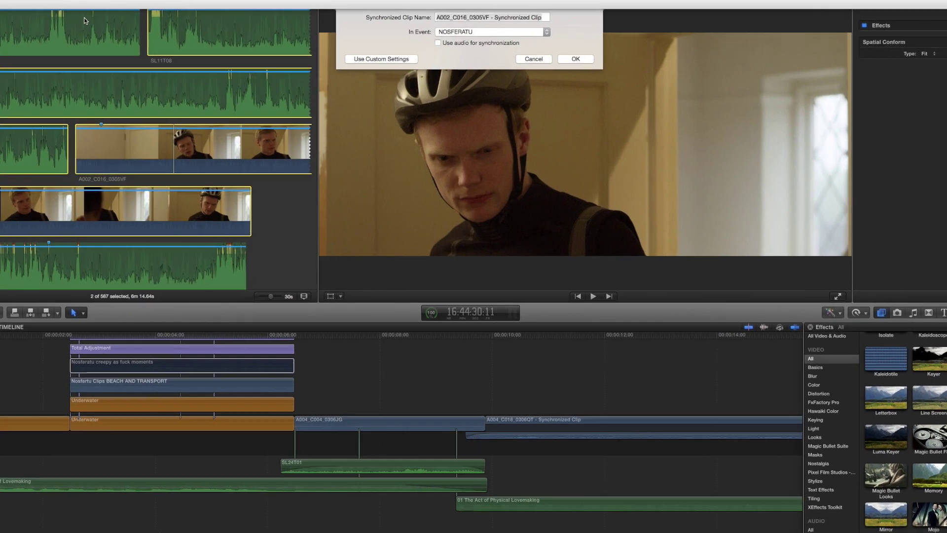
pyautogui.click(517, 69)
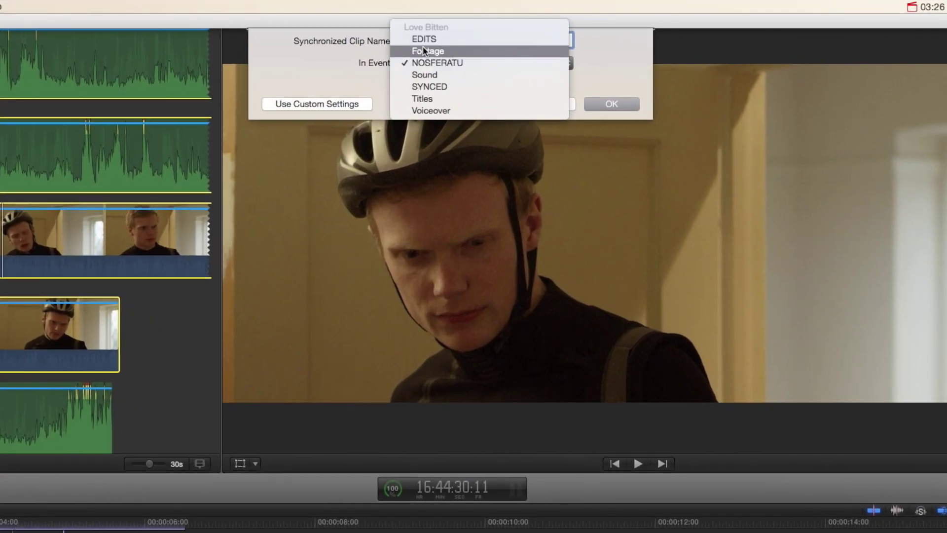
pyautogui.click(434, 84)
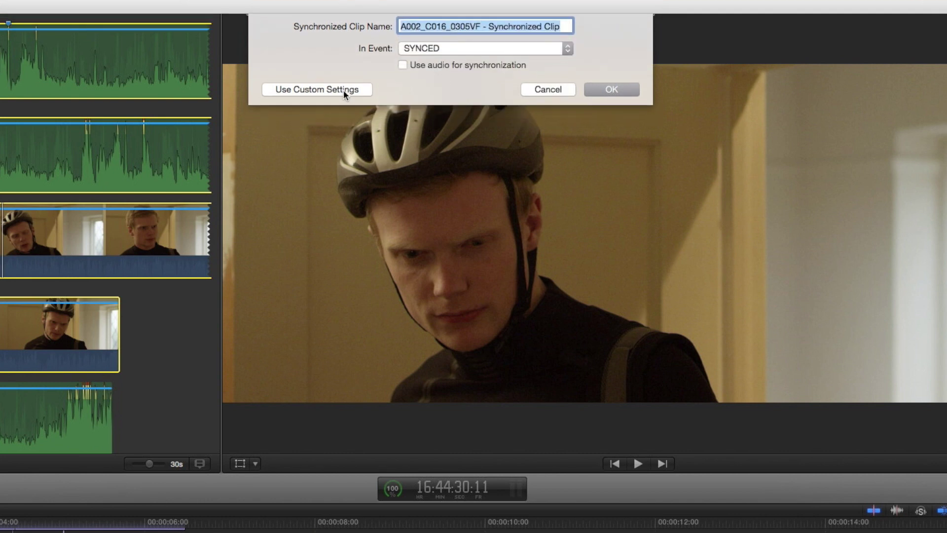
# Step: Sync on First Marker on the Clip, keeping the 2K 2048x1024 25p format
pyautogui.click(328, 88)
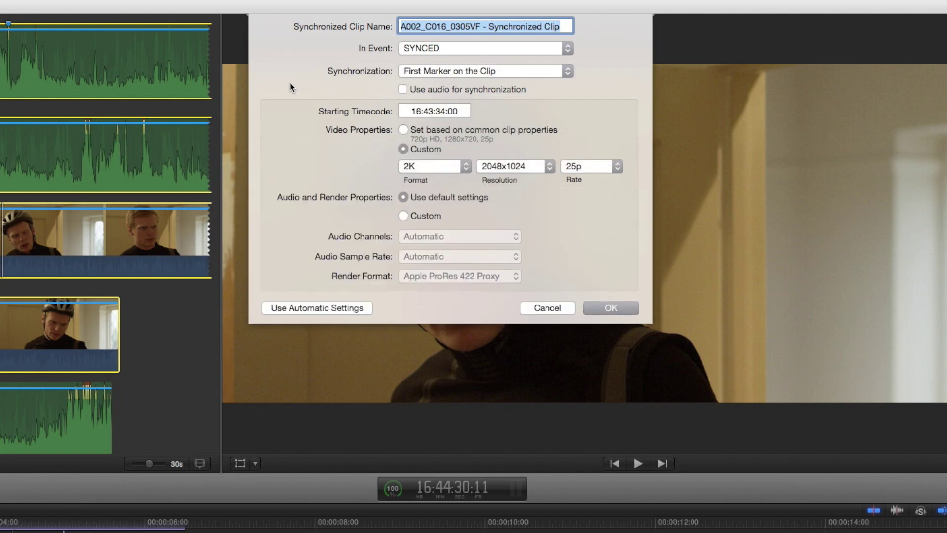
pyautogui.click(433, 67)
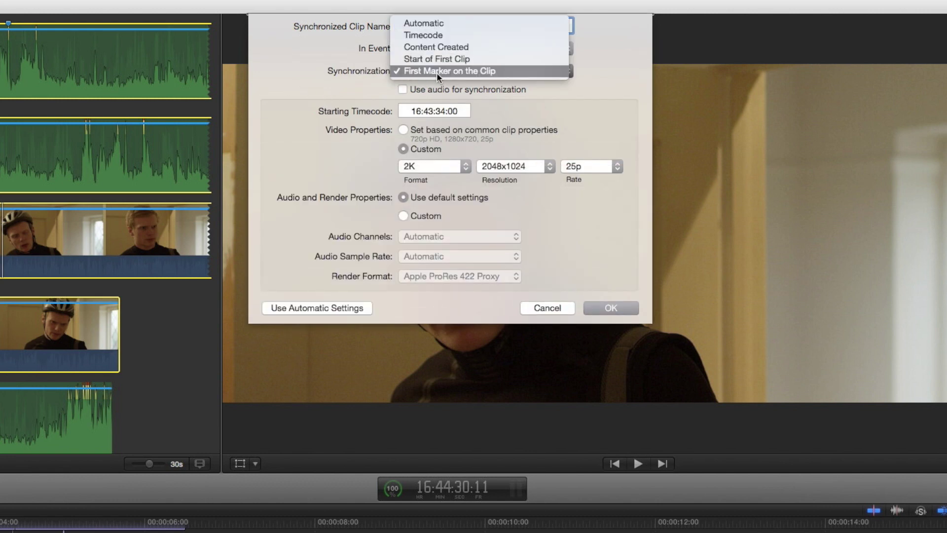
pyautogui.click(436, 70)
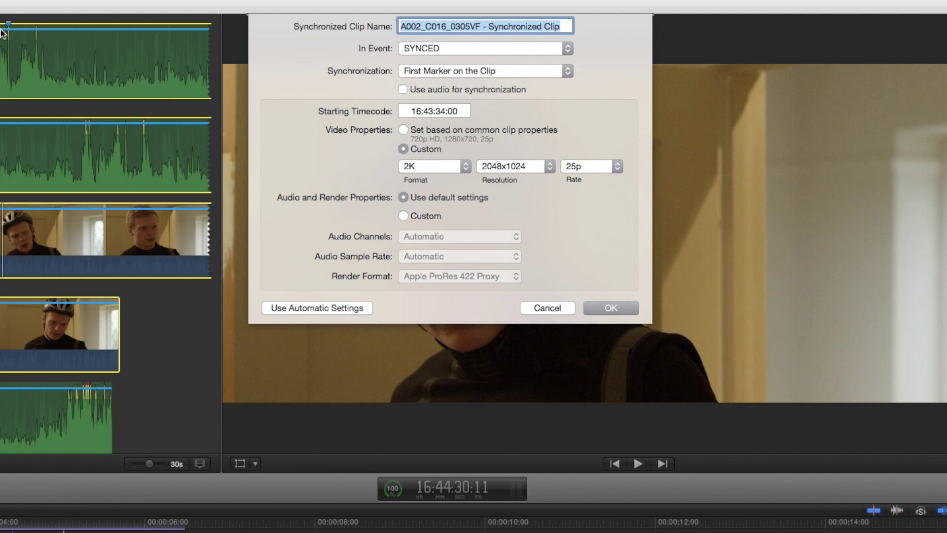
pyautogui.click(437, 169)
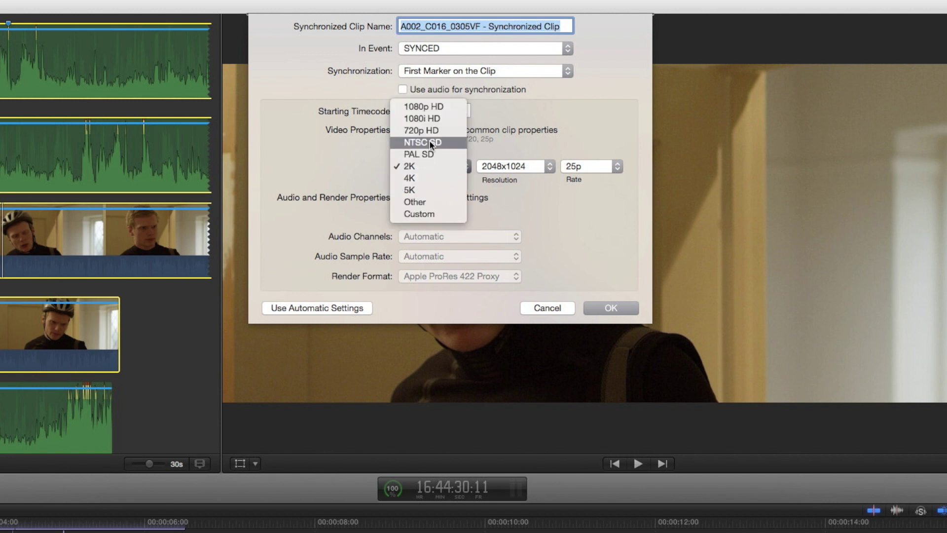
pyautogui.click(423, 166)
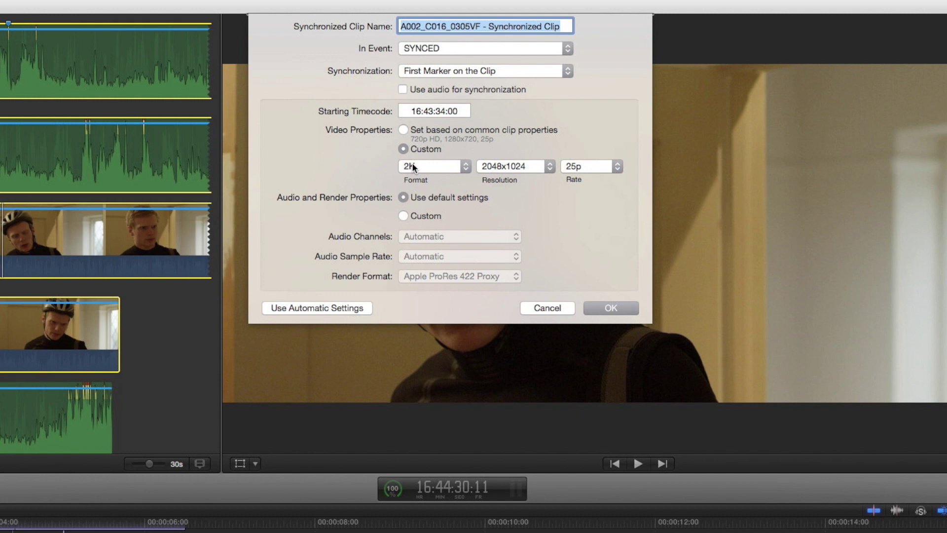
pyautogui.click(411, 168)
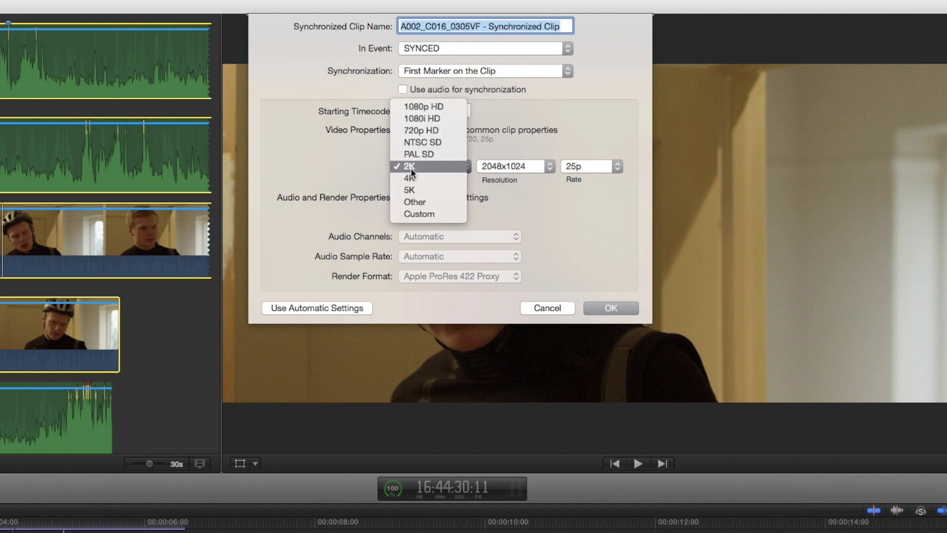
pyautogui.click(554, 132)
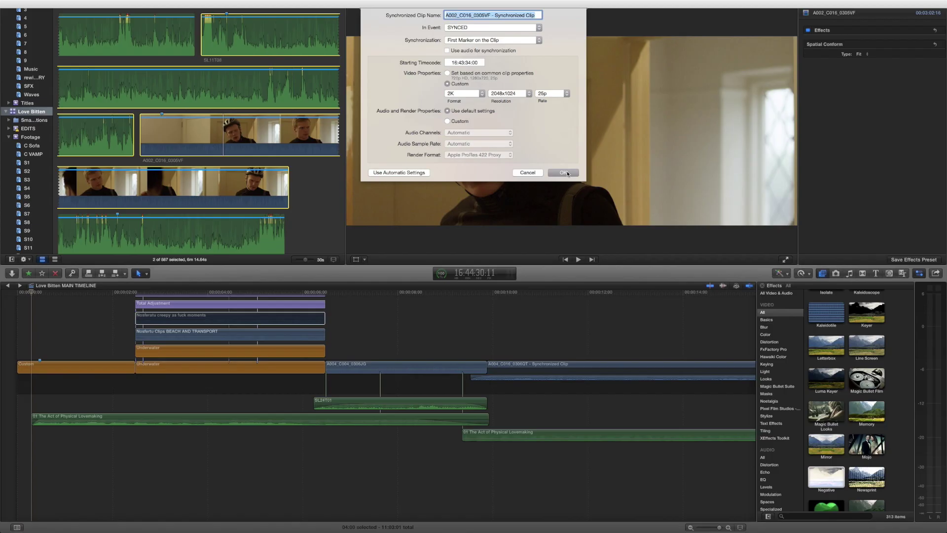
# Step: Create 'A002_C016_0305VF - Synchronized Clip' and play it from the clapper into the scene
pyautogui.click(567, 175)
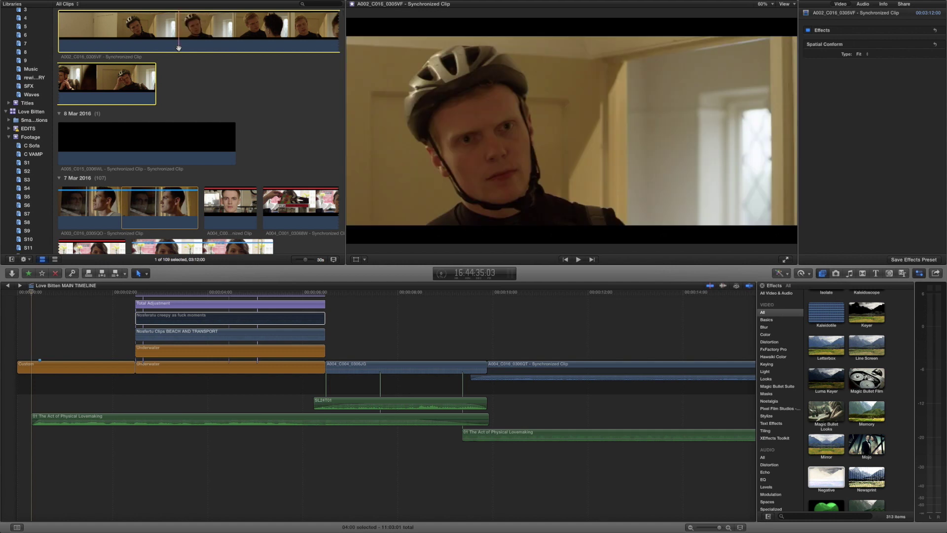
pyautogui.scroll(1, 178, 47)
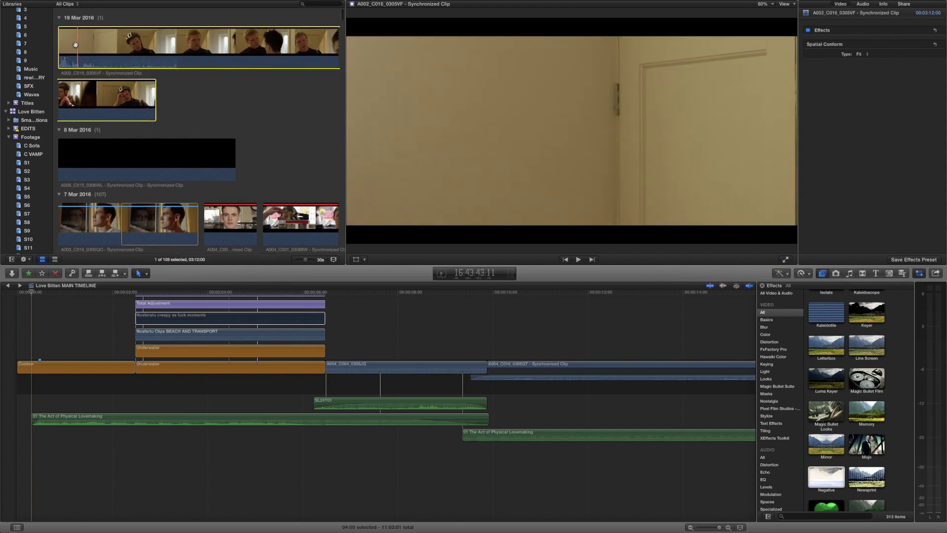
pyautogui.press('space')
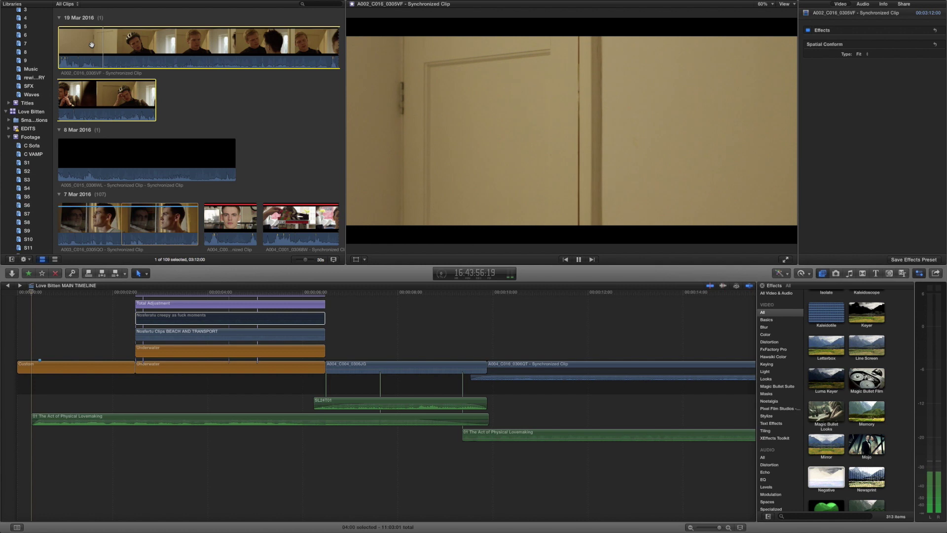
pyautogui.press('space')
pyautogui.press('space')
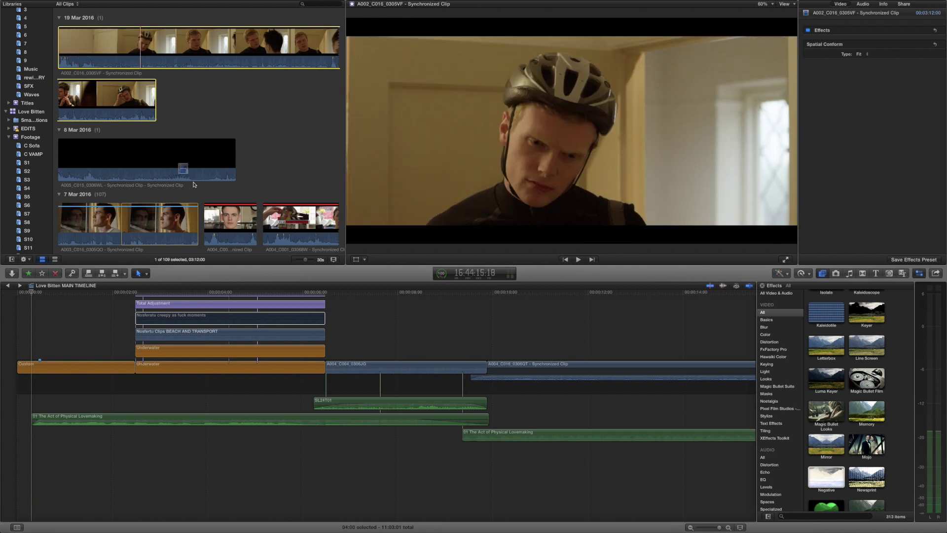
# Step: Select the A004_C016_0306QT synchronized clip under the playhead
pyautogui.click(344, 338)
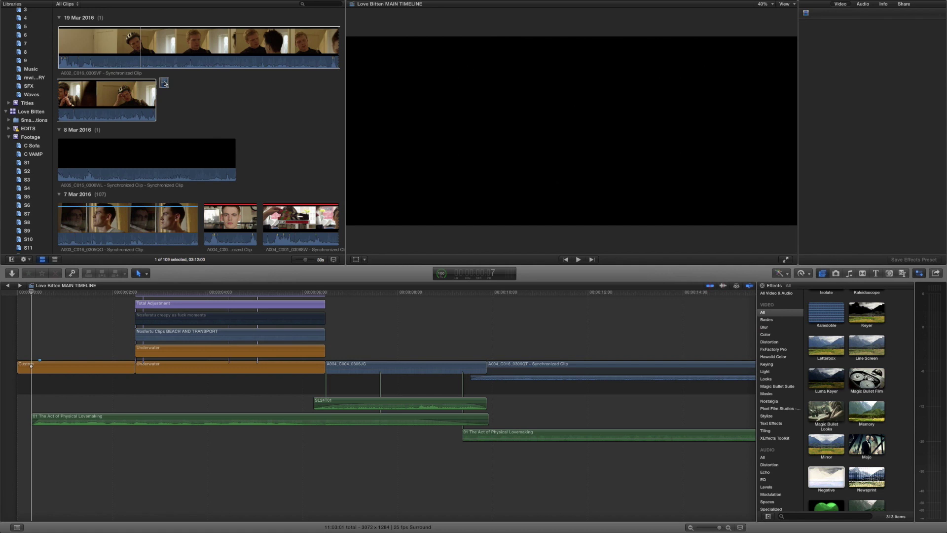
pyautogui.moveTo(473, 296); pyautogui.dragTo(498, 296)
pyautogui.press('c')
# Step: Break the clip apart into video and audio using Help's 'Break Apart Clip Items'
pyautogui.click(218, 5)
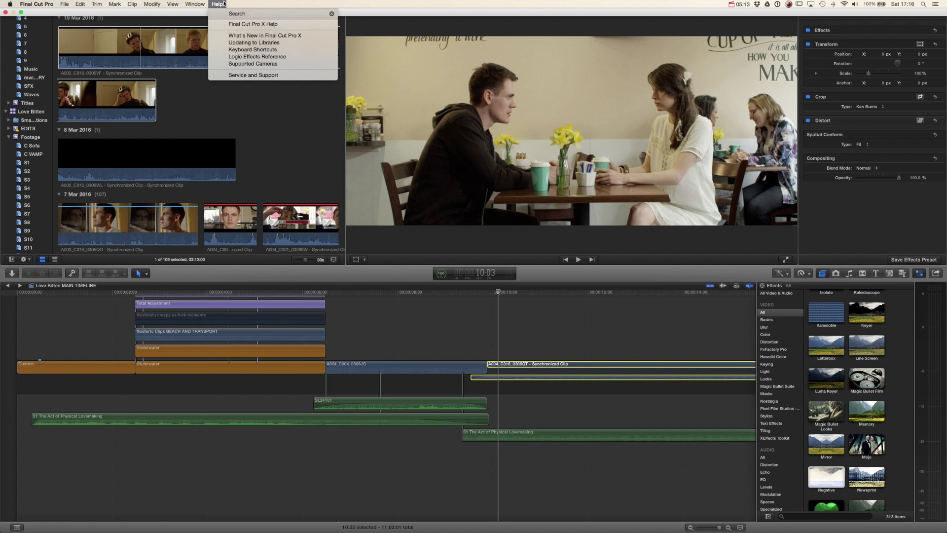
pyautogui.click(221, 5)
pyautogui.click(215, 5)
pyautogui.click(214, 5)
pyautogui.write('break ap')
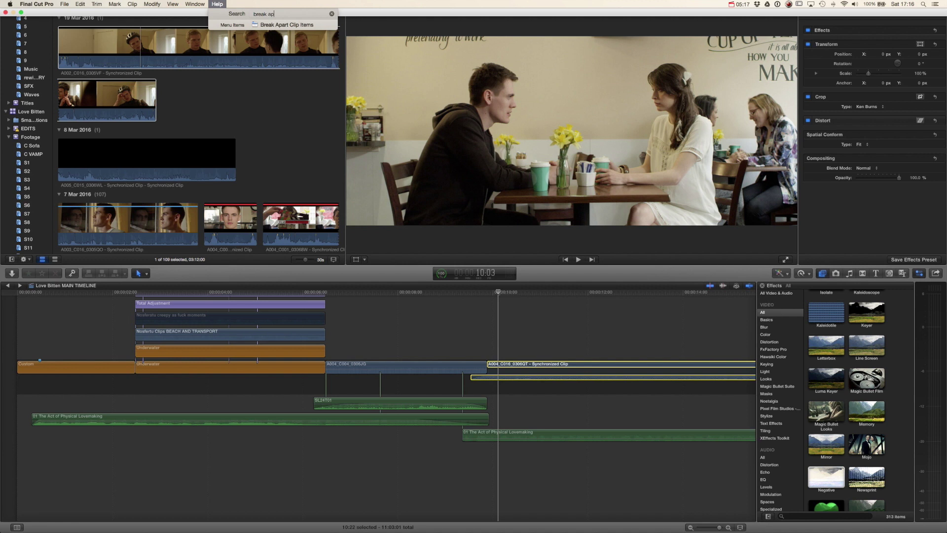
pyautogui.press('Down')
pyautogui.press('Return')
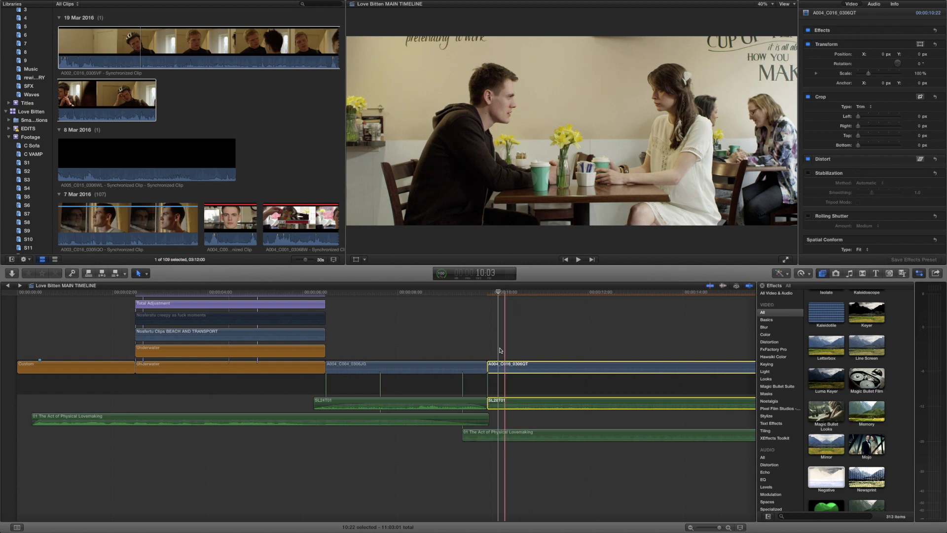
# Step: Undo Break Apart Clip Items, restoring A004_C016_0306QT as one synchronized clip
pyautogui.click(535, 366)
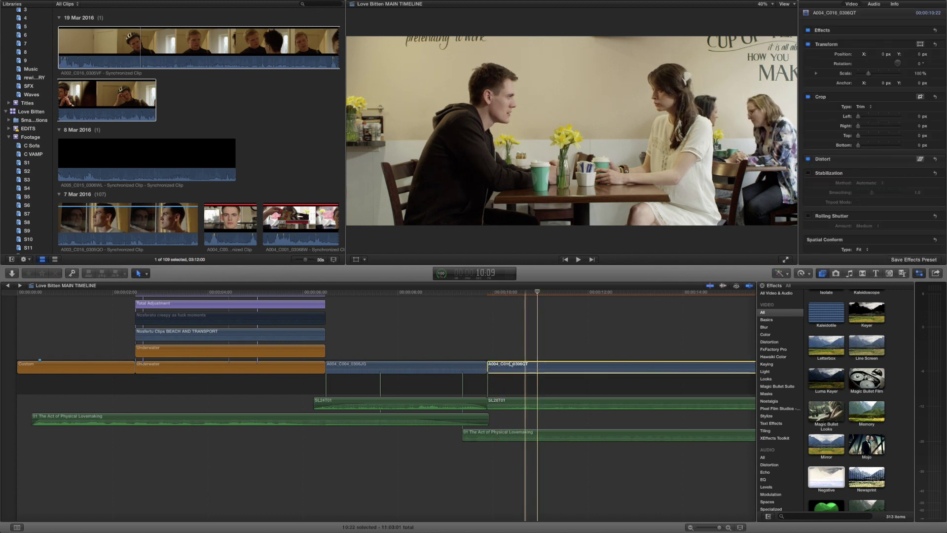
pyautogui.click(520, 401)
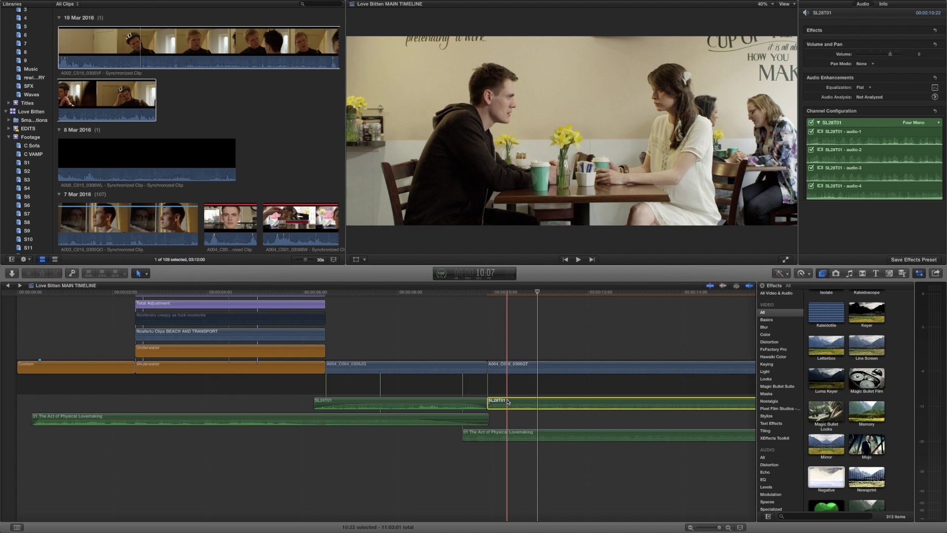
pyautogui.press('super+z')
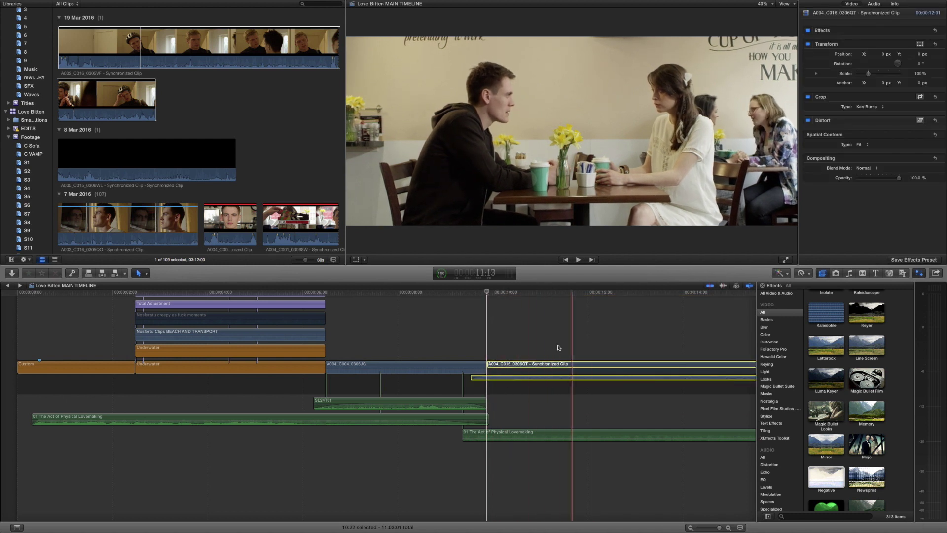
pyautogui.click(512, 338)
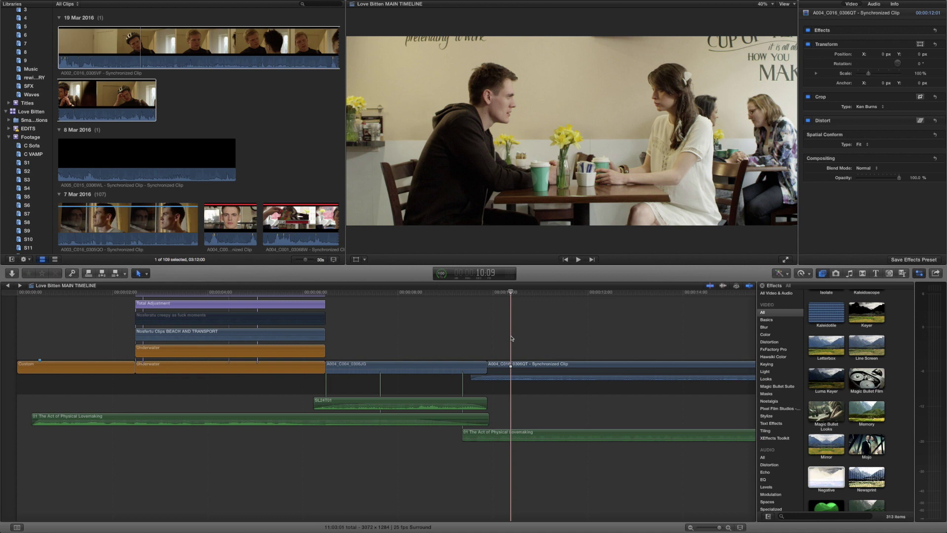
pyautogui.moveTo(506, 292); pyautogui.dragTo(507, 296)
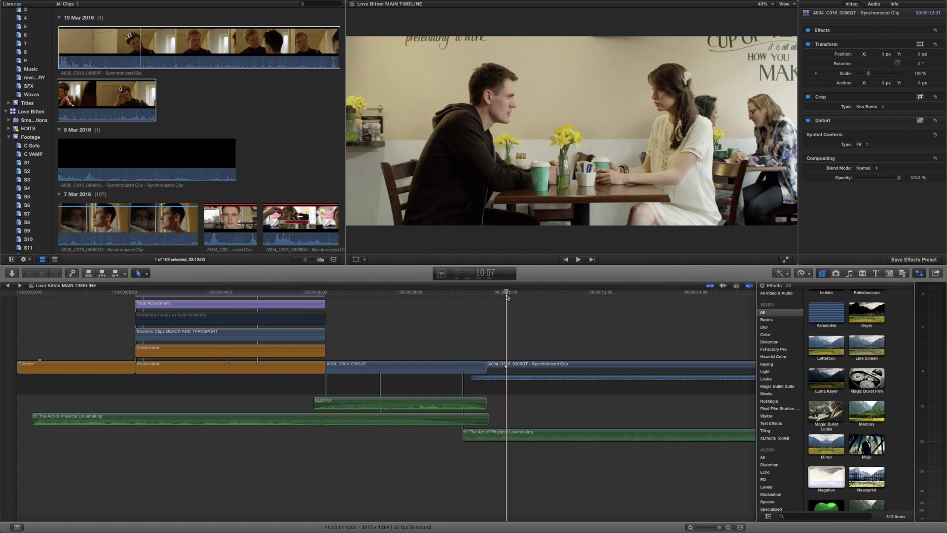